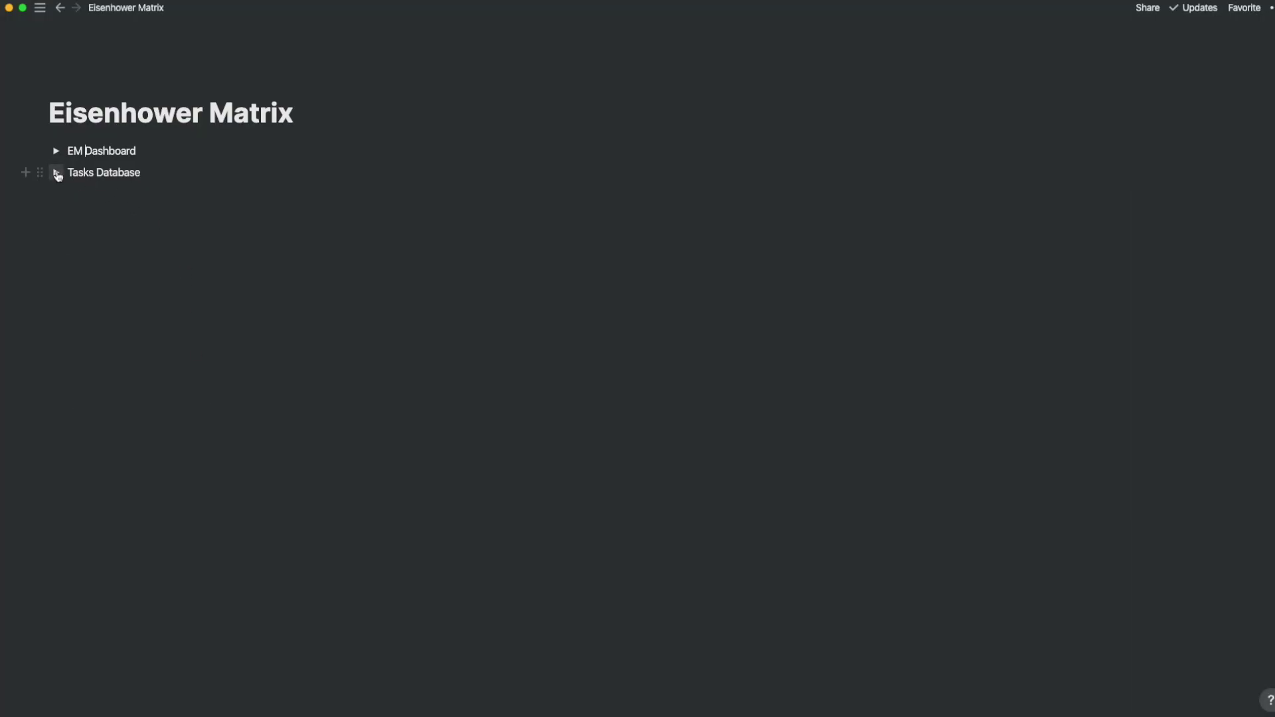
Expand the Tasks Database toggle to reveal the Tasks table with Action, Quadrant, EM Dashboard and Match columns.
{"action": "left_click", "coordinate": [56, 174]}
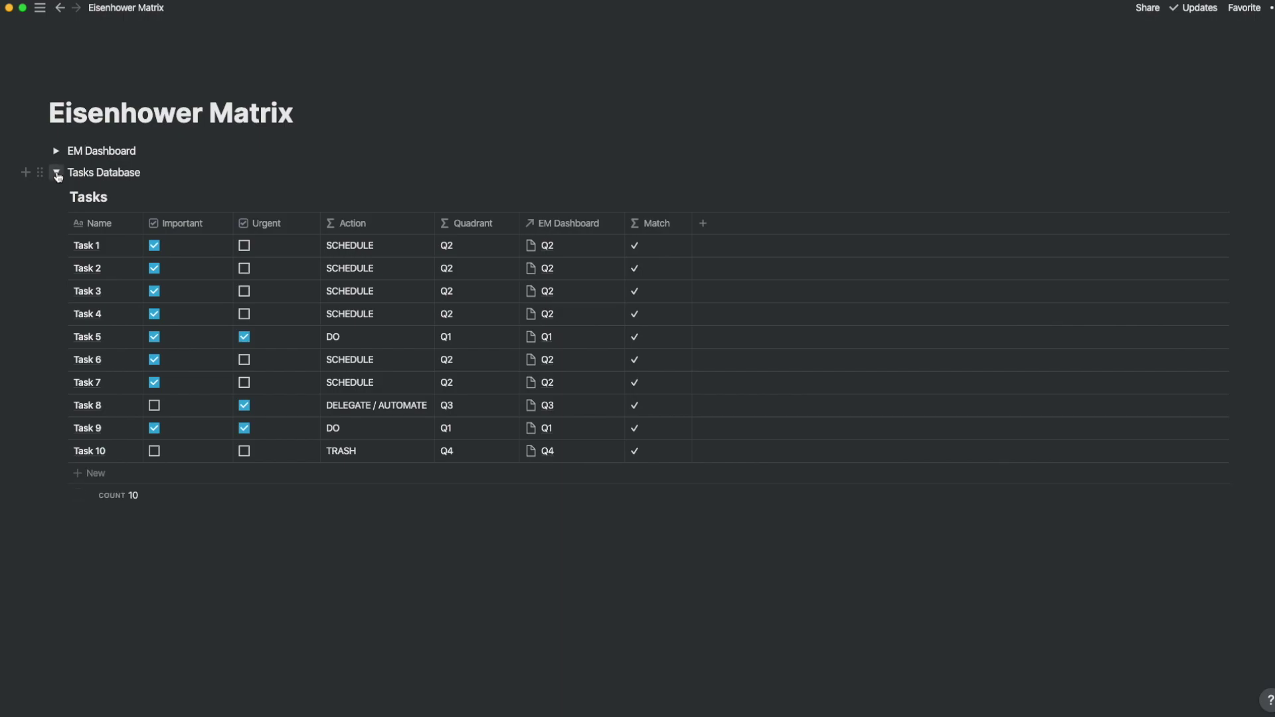
{"action": "left_click", "coordinate": [57, 152]}
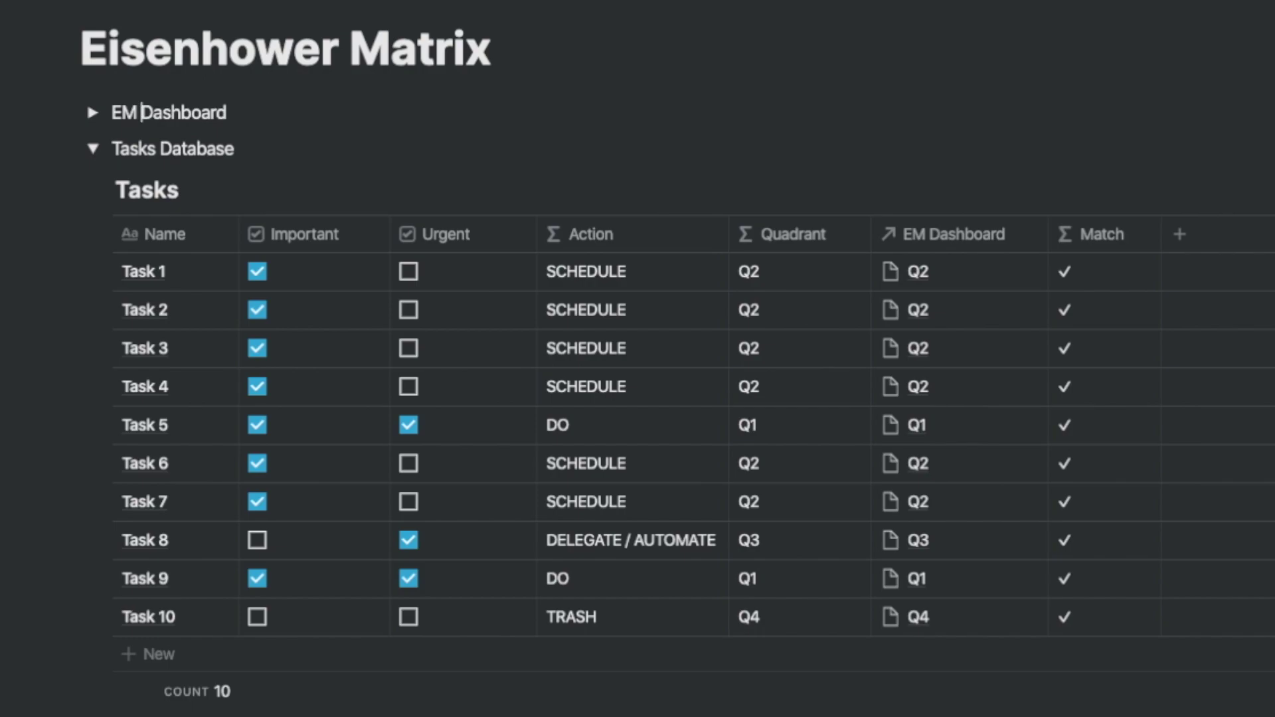
{"action": "left_click", "coordinate": [604, 277]}
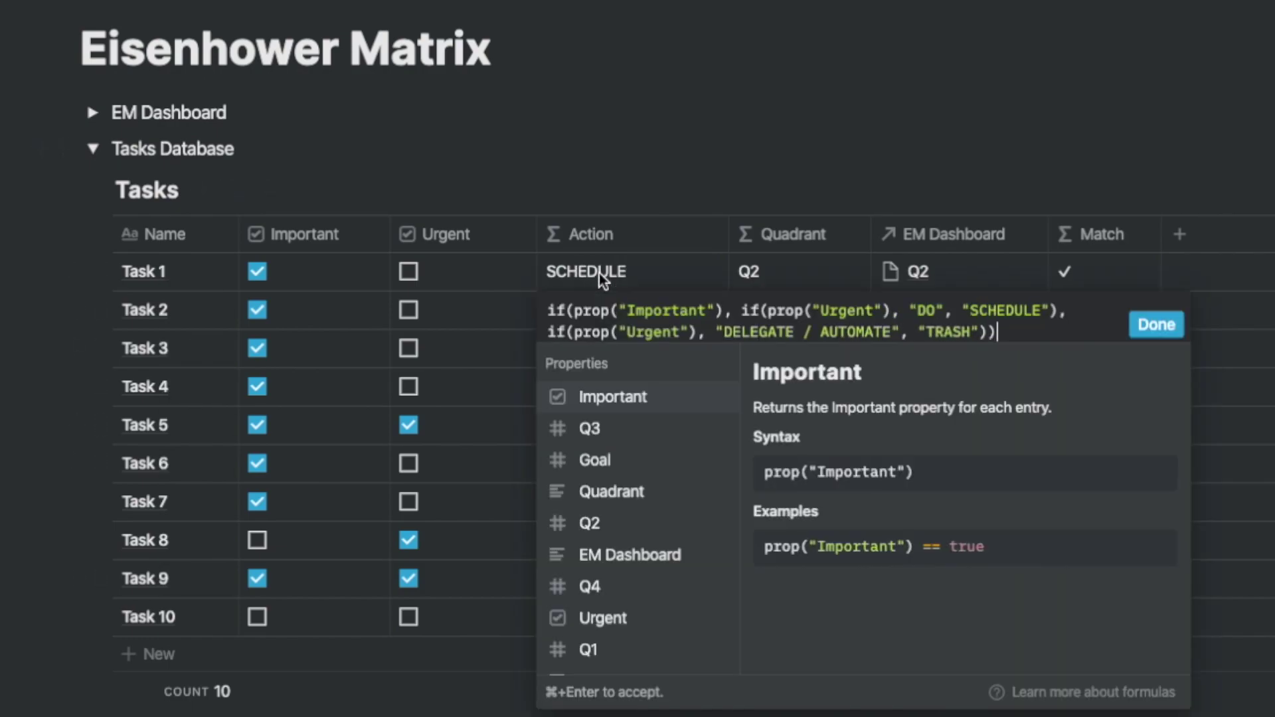
{"action": "key", "text": "Down"}
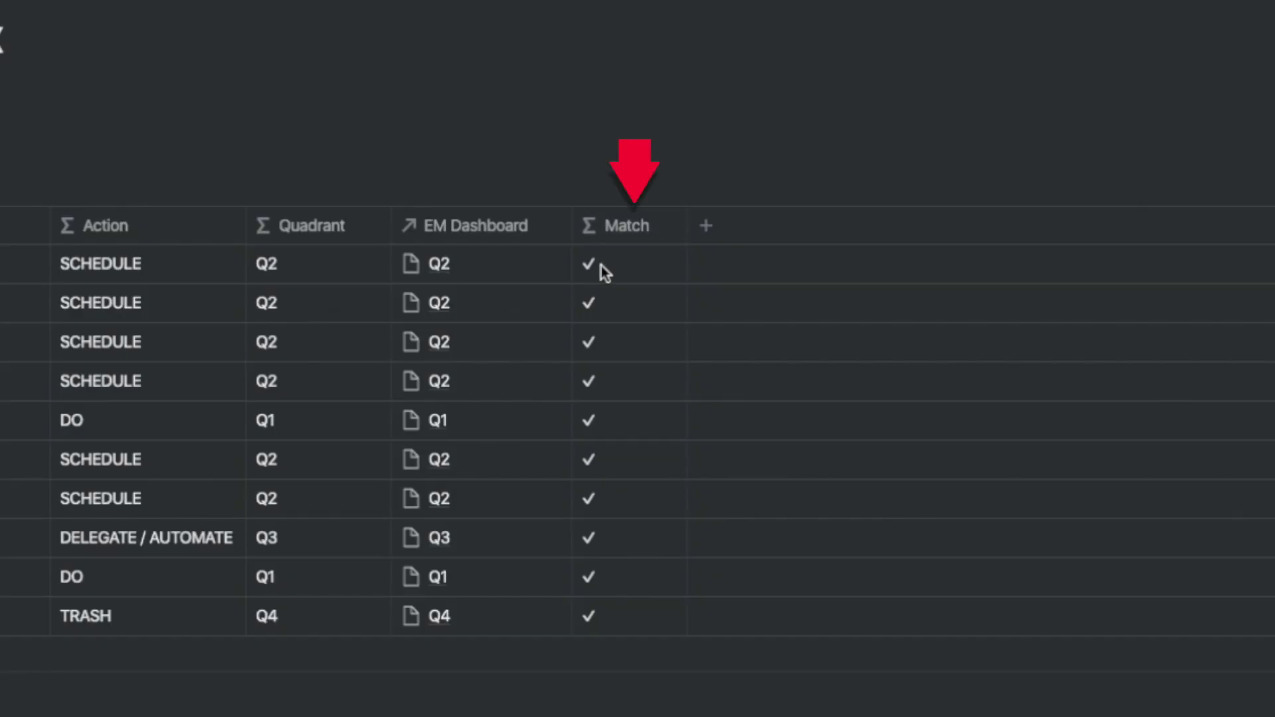
Inspect the Match formula, then uncheck Task 9's Urgent box so Match flags it.
{"action": "left_click", "coordinate": [600, 266]}
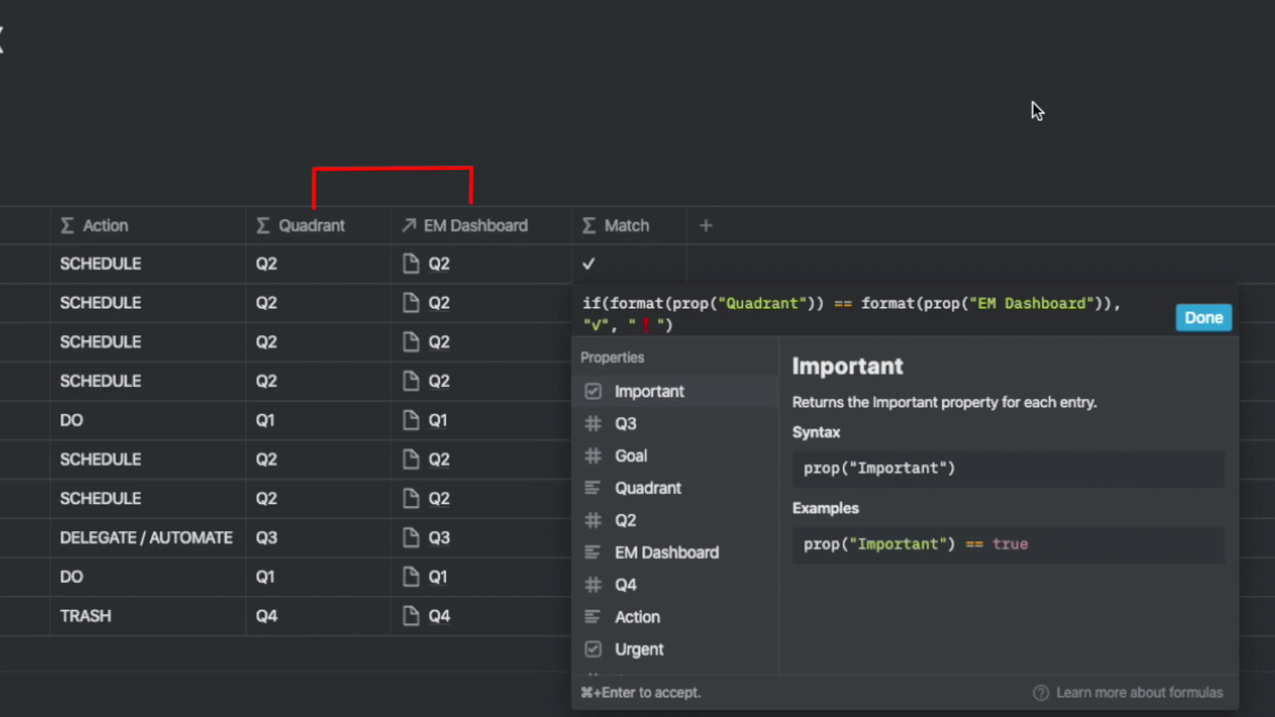
{"action": "left_click", "coordinate": [1199, 316]}
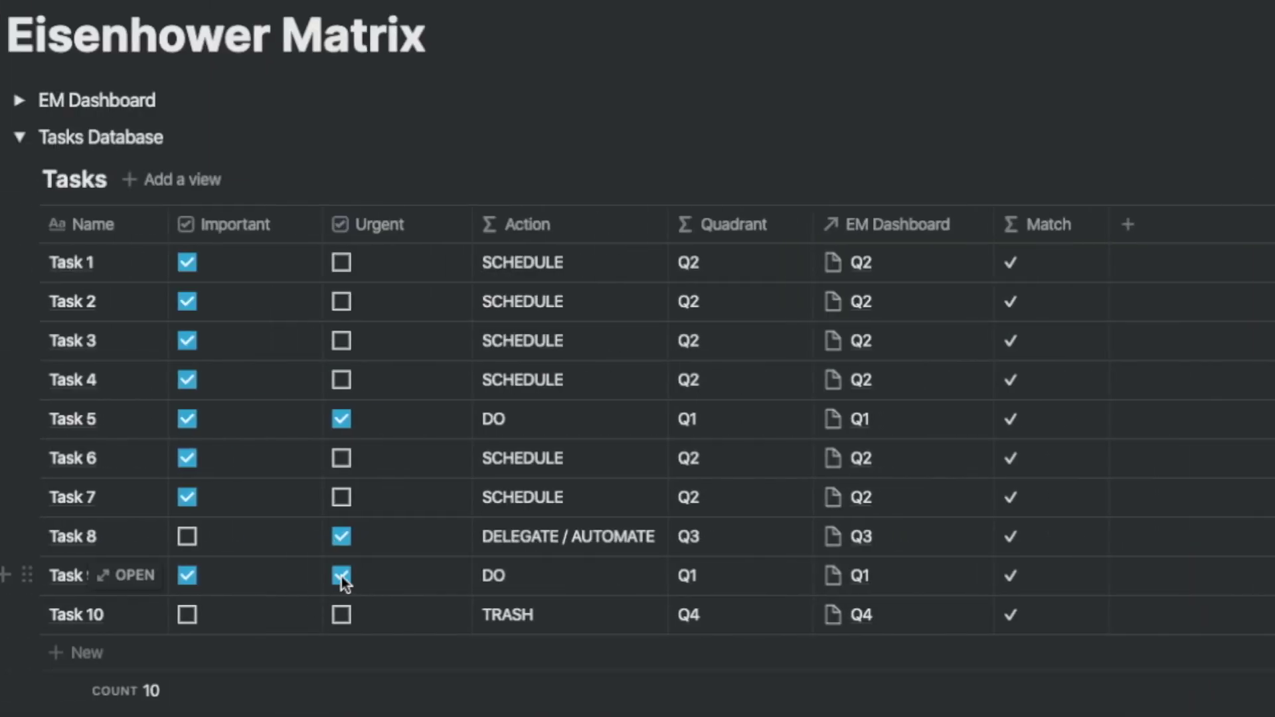
{"action": "left_click", "coordinate": [343, 577]}
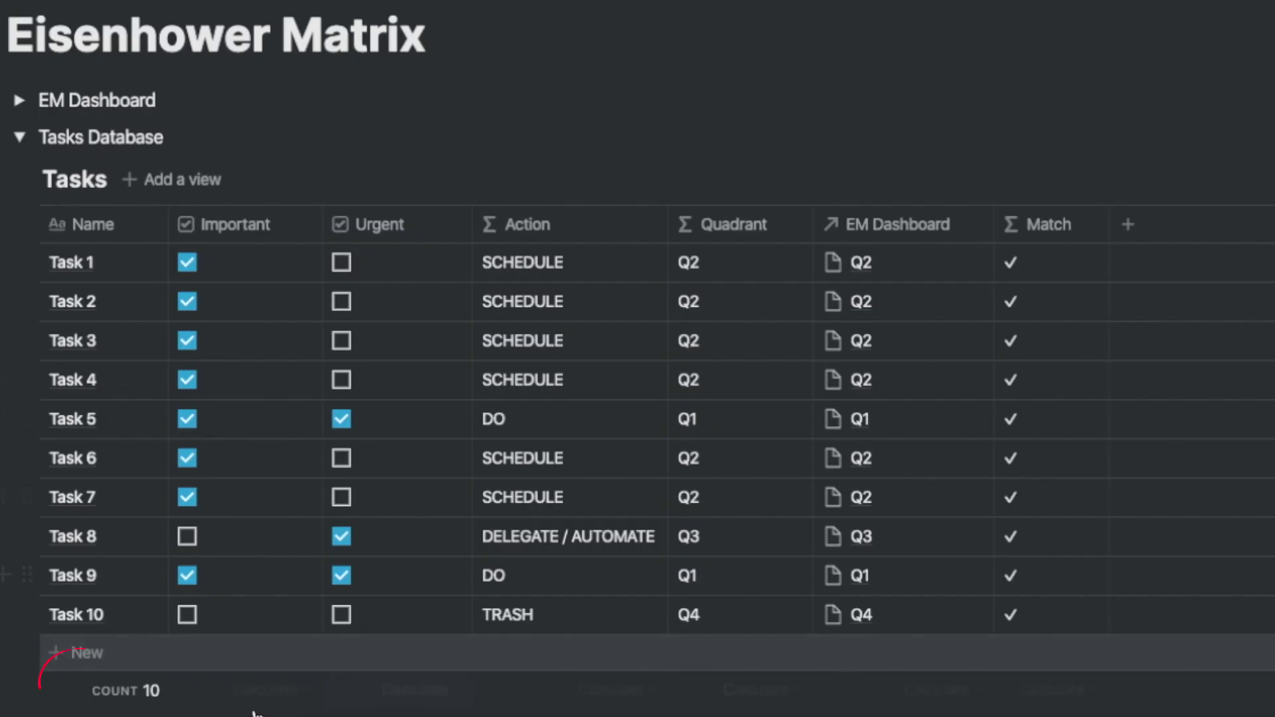
{"action": "mouse_move", "coordinate": [135, 709]}
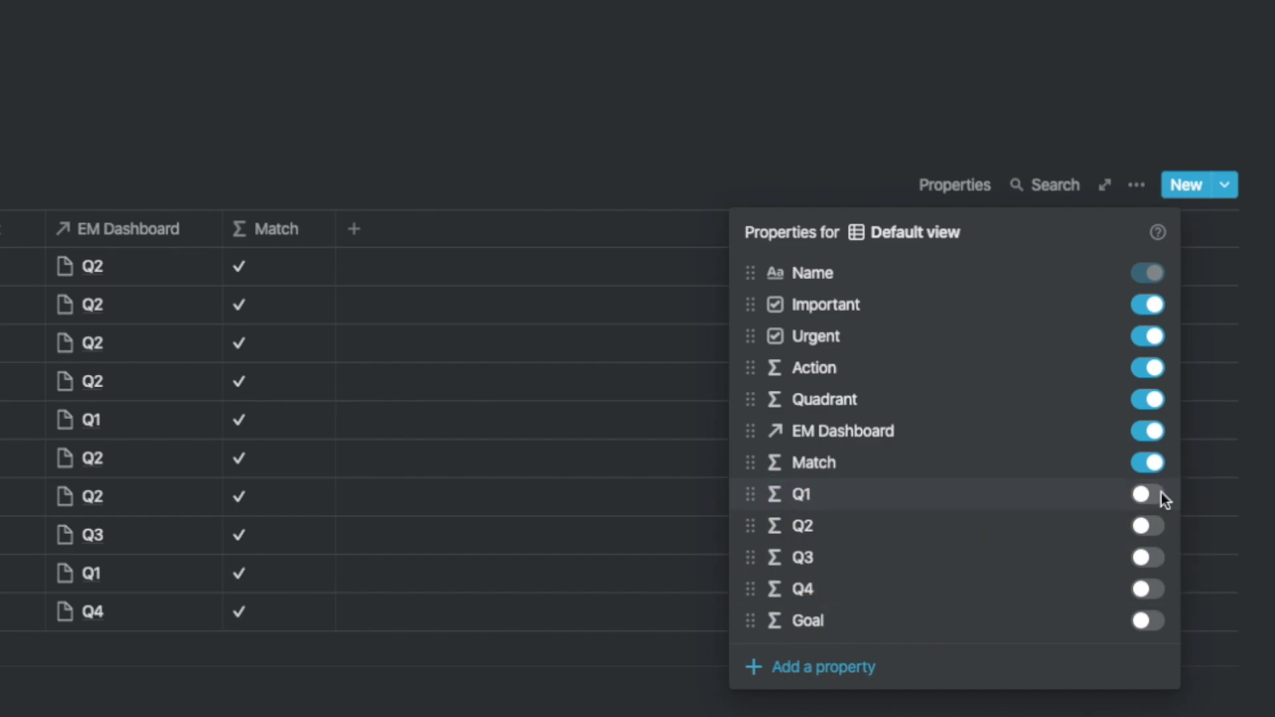
Show the hidden Q1, Q2 and Q3 columns in the Tasks table.
{"action": "left_click", "coordinate": [1161, 493]}
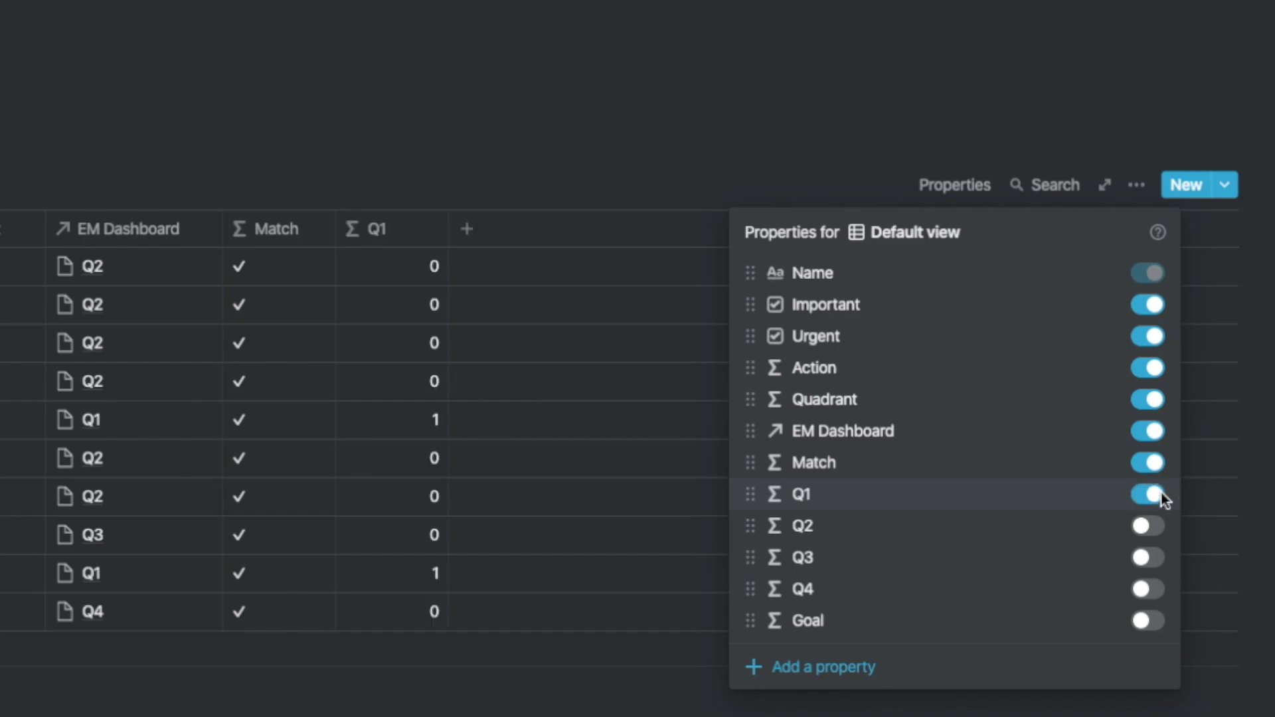
{"action": "left_click", "coordinate": [1158, 530]}
{"action": "left_click", "coordinate": [1157, 562]}
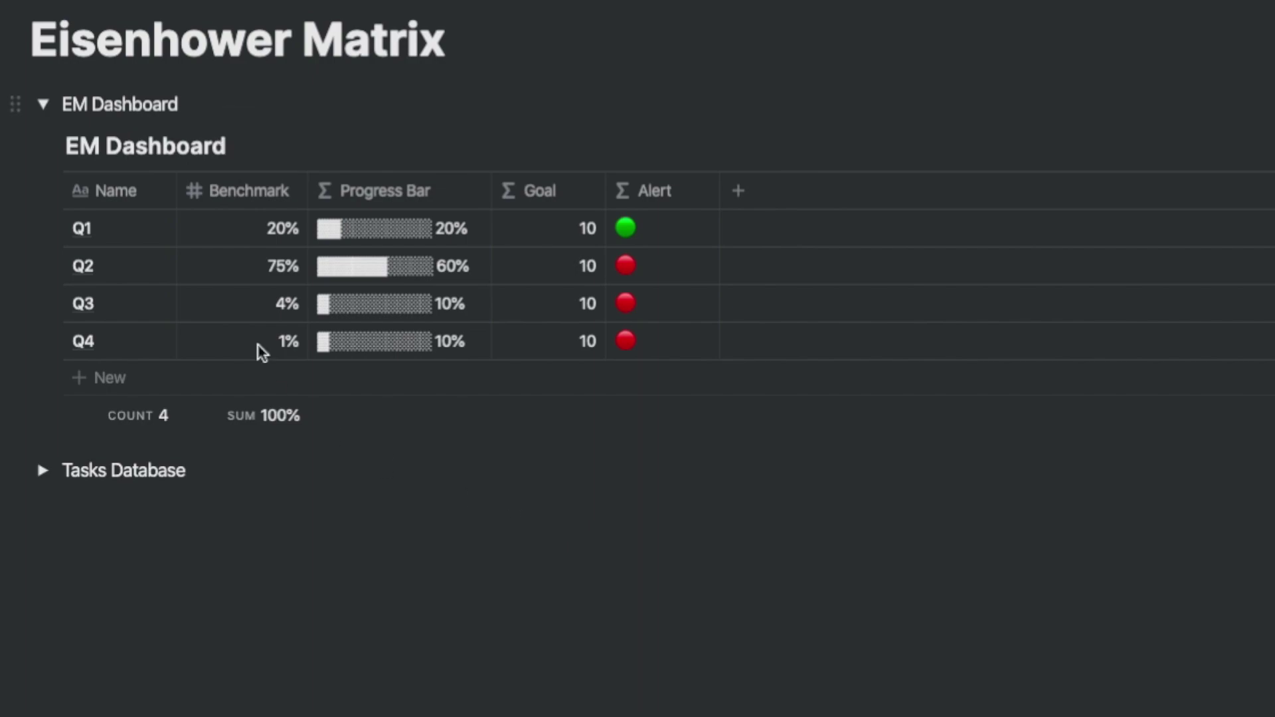
{"action": "left_click", "coordinate": [196, 228]}
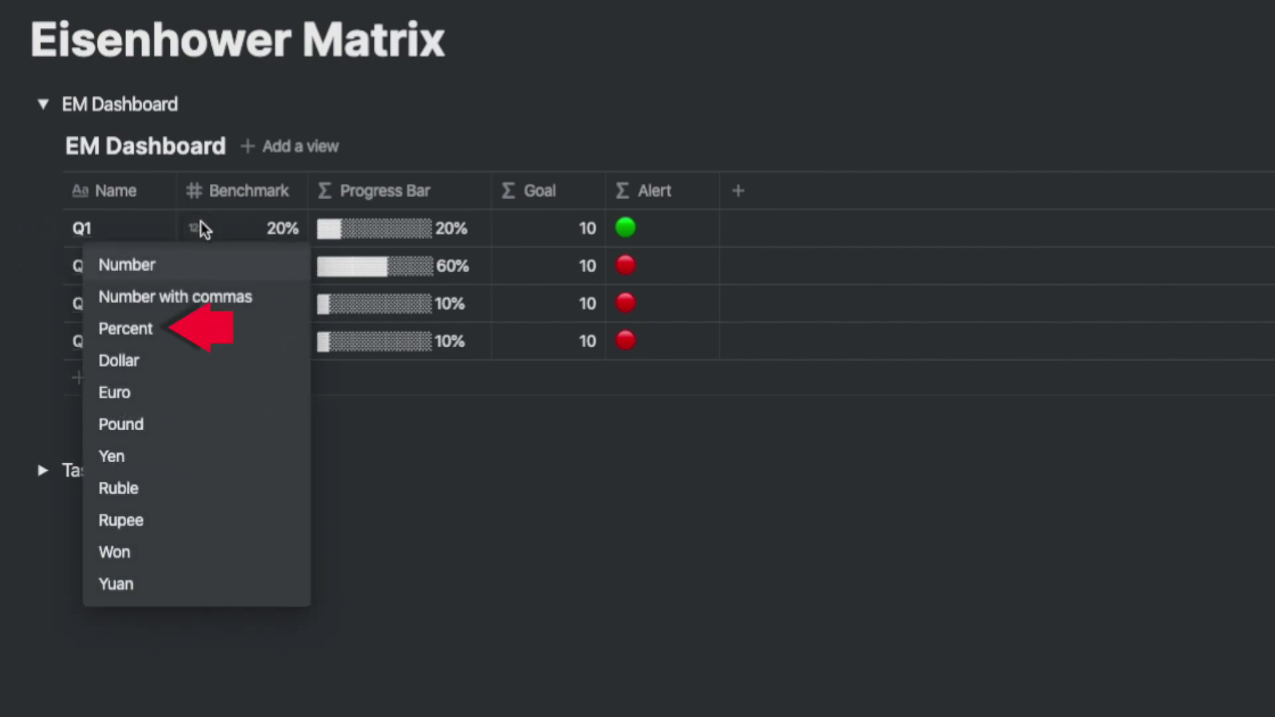
{"action": "left_click", "coordinate": [174, 329]}
{"action": "left_click", "coordinate": [561, 229]}
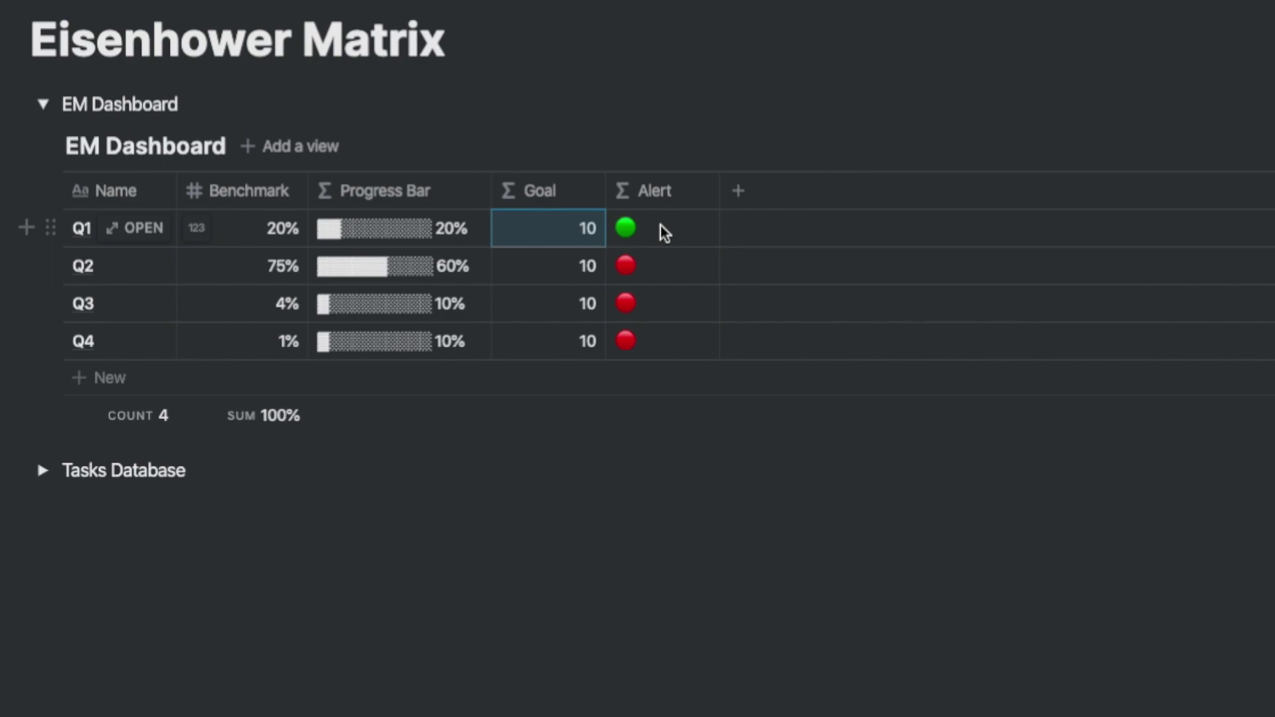
Open the Alert formula from Q1's Alert cell on the EM Dashboard.
{"action": "left_click", "coordinate": [665, 232]}
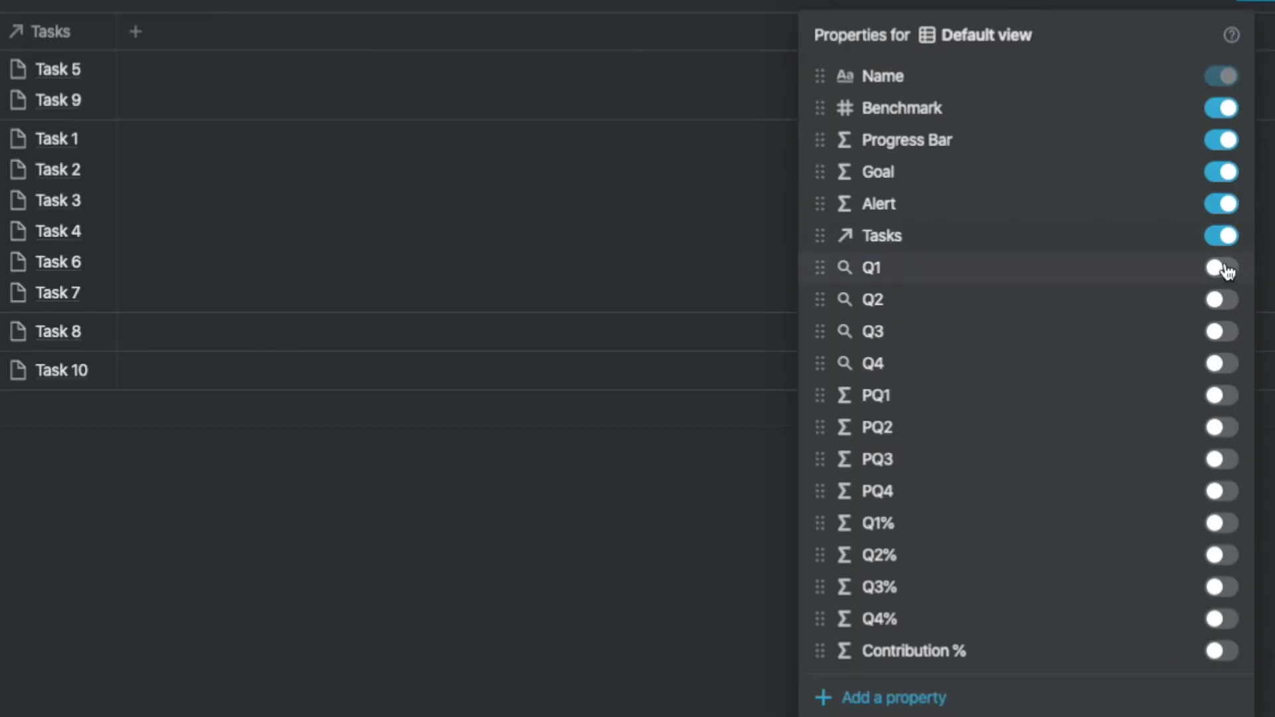
Show the hidden Q1–Q4 rollup, PQ1–PQ4 progress and Q2%–Q4% columns on the dashboard.
{"action": "left_click", "coordinate": [1222, 268]}
{"action": "left_click", "coordinate": [1222, 299]}
{"action": "left_click", "coordinate": [1223, 331]}
{"action": "left_click", "coordinate": [1222, 363]}
{"action": "left_click", "coordinate": [1222, 396]}
{"action": "left_click", "coordinate": [1222, 427]}
{"action": "left_click", "coordinate": [1222, 458]}
{"action": "left_click", "coordinate": [1222, 491]}
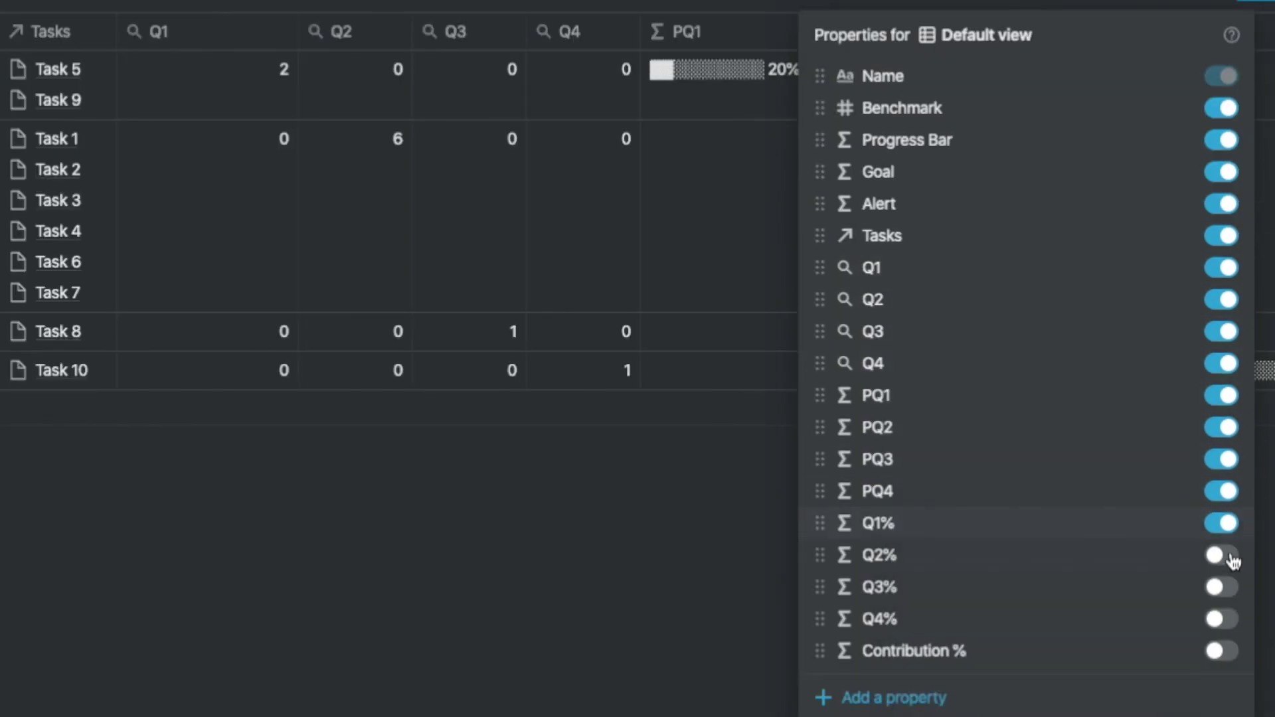
{"action": "left_click", "coordinate": [1222, 556]}
{"action": "left_click", "coordinate": [1222, 587]}
{"action": "left_click", "coordinate": [1223, 619]}
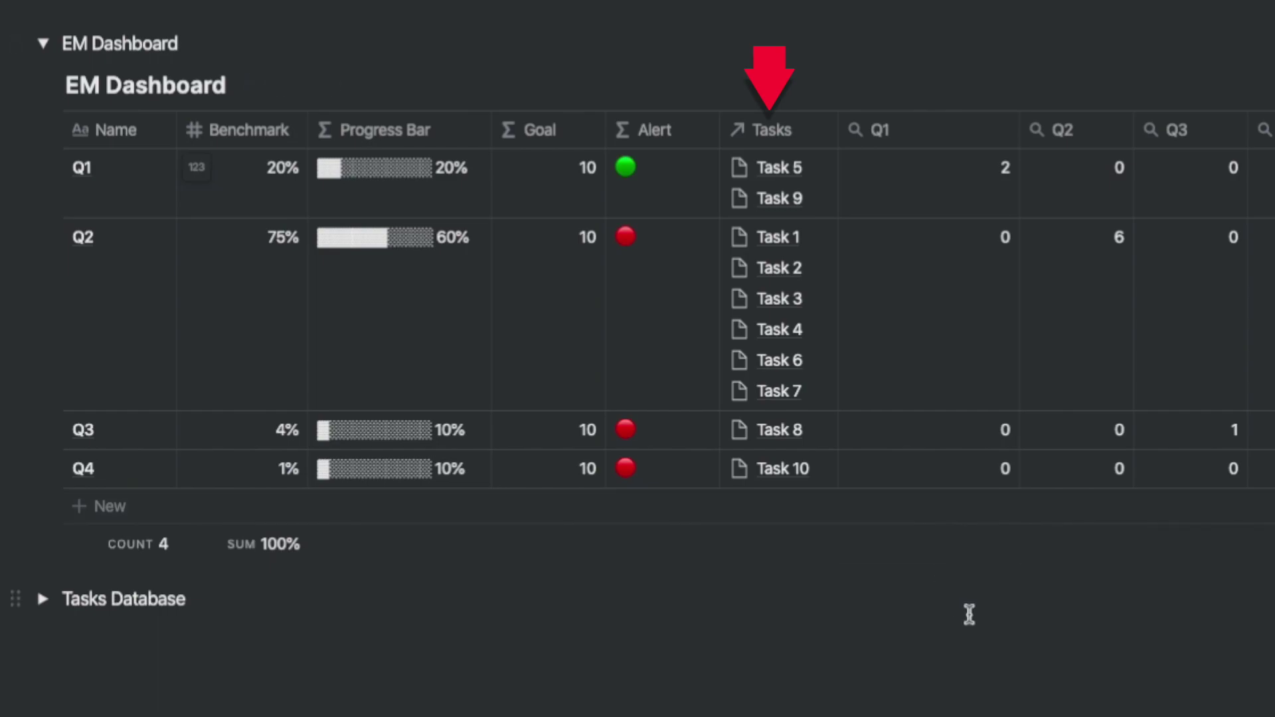
{"action": "scroll", "coordinate": [664, 319], "scroll_direction": "right", "scroll_amount": 6}
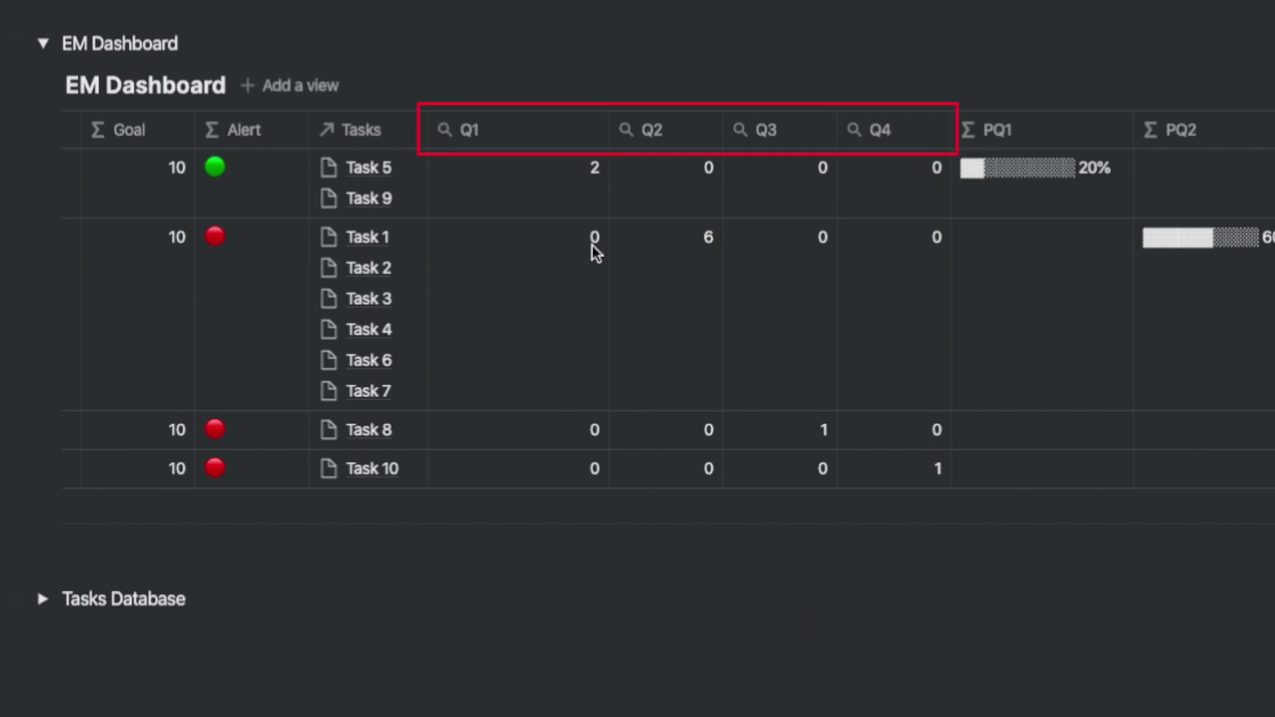
Inspect the Q1 rollup's calculation settings and the PQ1 progress bar formula.
{"action": "left_click", "coordinate": [593, 173]}
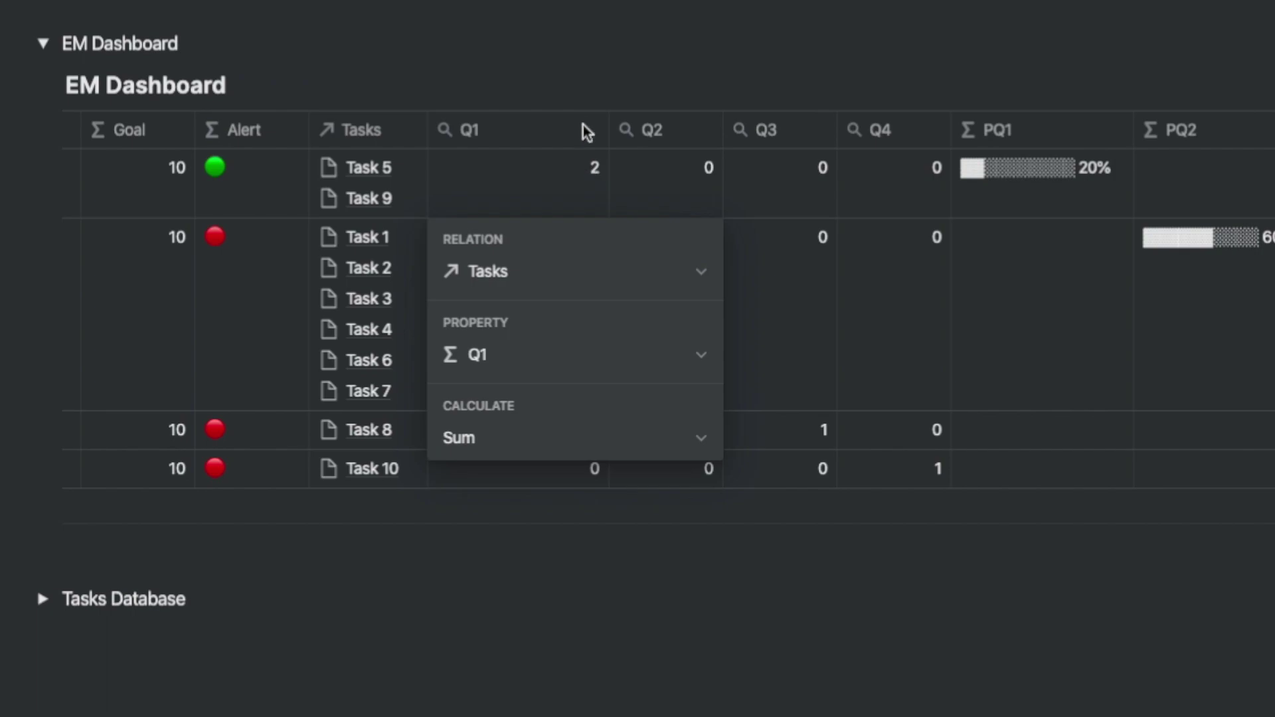
{"action": "left_click", "coordinate": [575, 24]}
{"action": "left_click", "coordinate": [469, 176]}
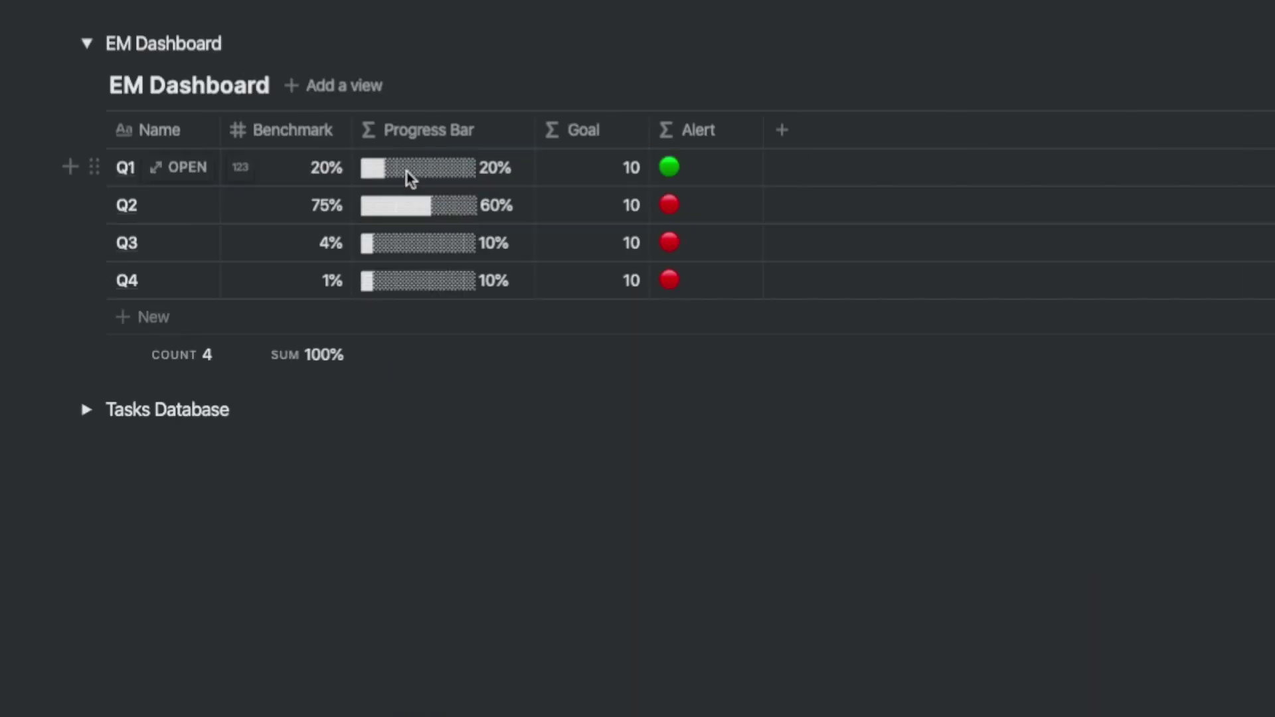
View the Progress Bar formula for the Q1 row.
{"action": "left_click", "coordinate": [408, 176]}
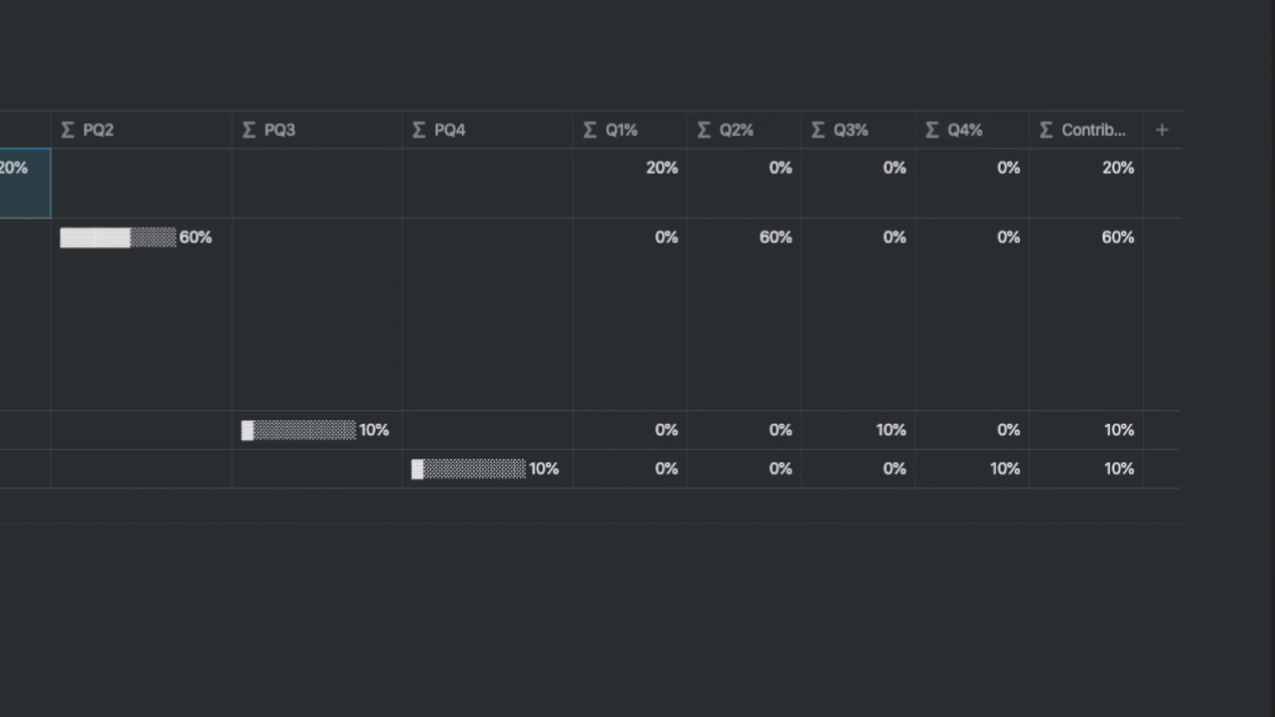
View the Q1% formula, calculated as prop("Q1") / prop("Goal").
{"action": "left_click", "coordinate": [657, 181]}
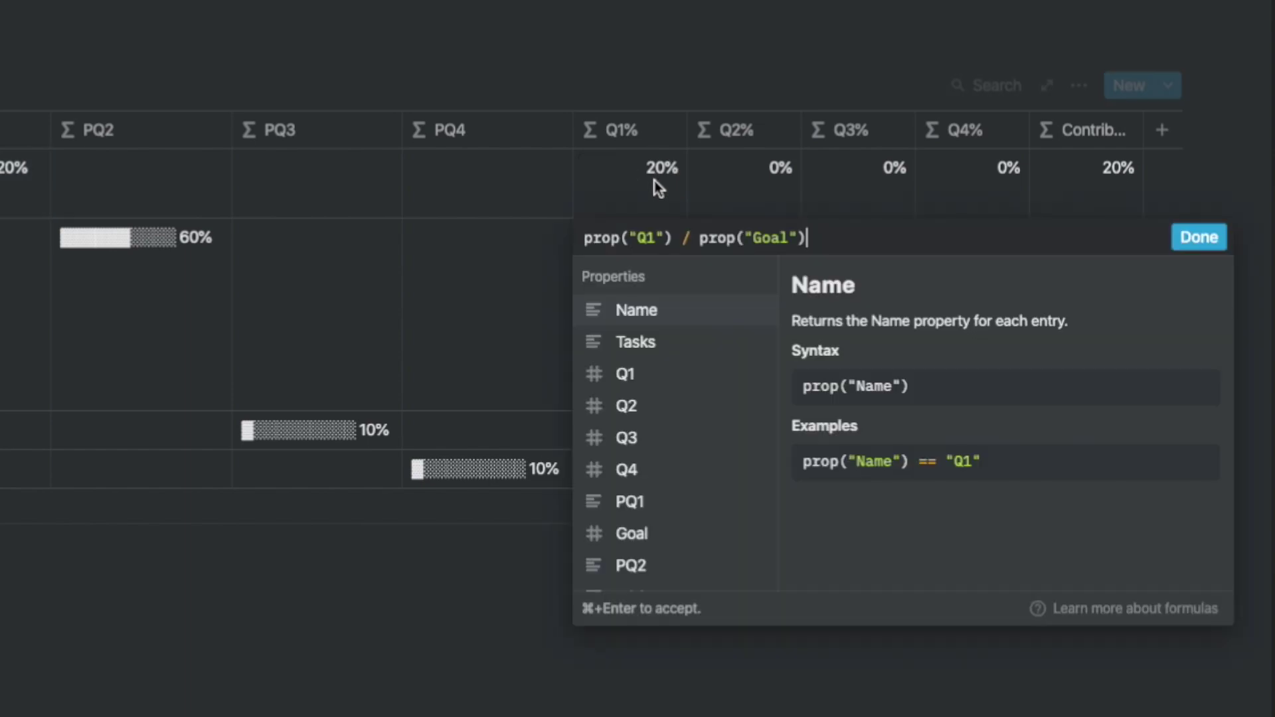